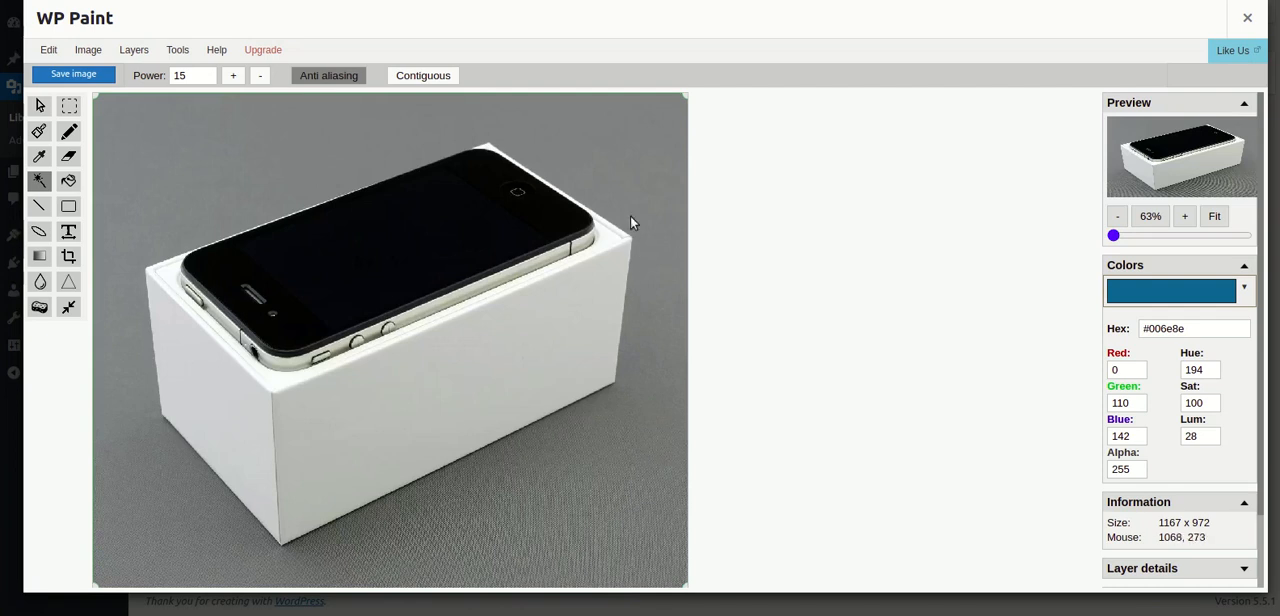
- Remove the grey background with the magic wand at power 15, and erase the leftover floor texture around the box with a size 100 eraser
left_click(334, 130)
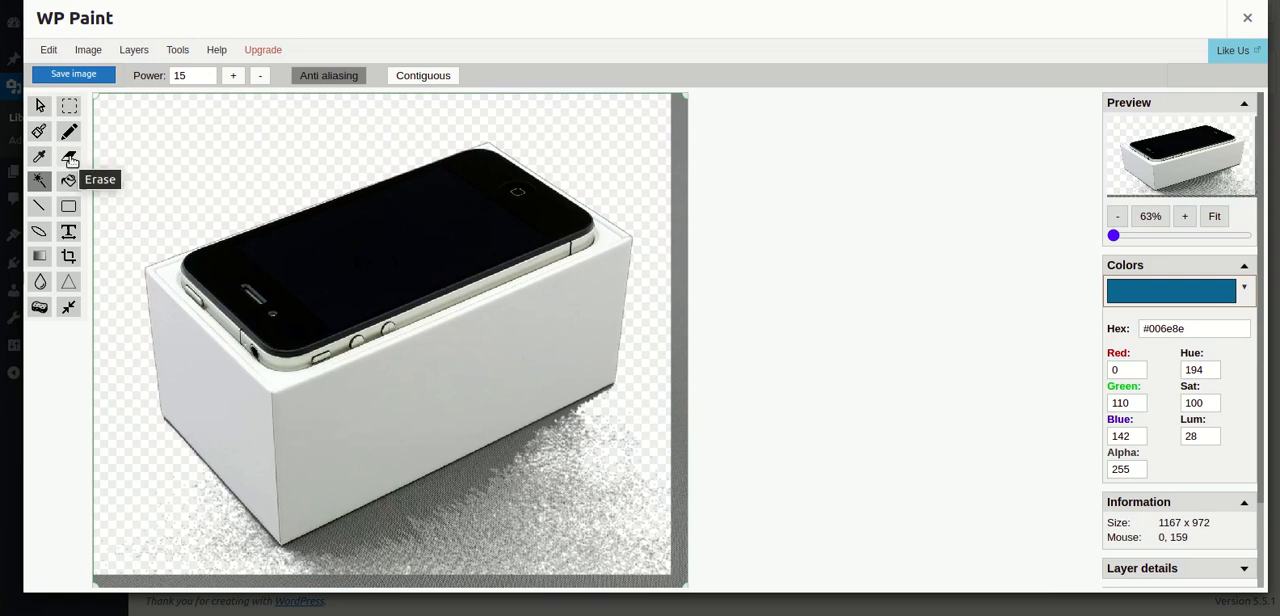
left_click(70, 159)
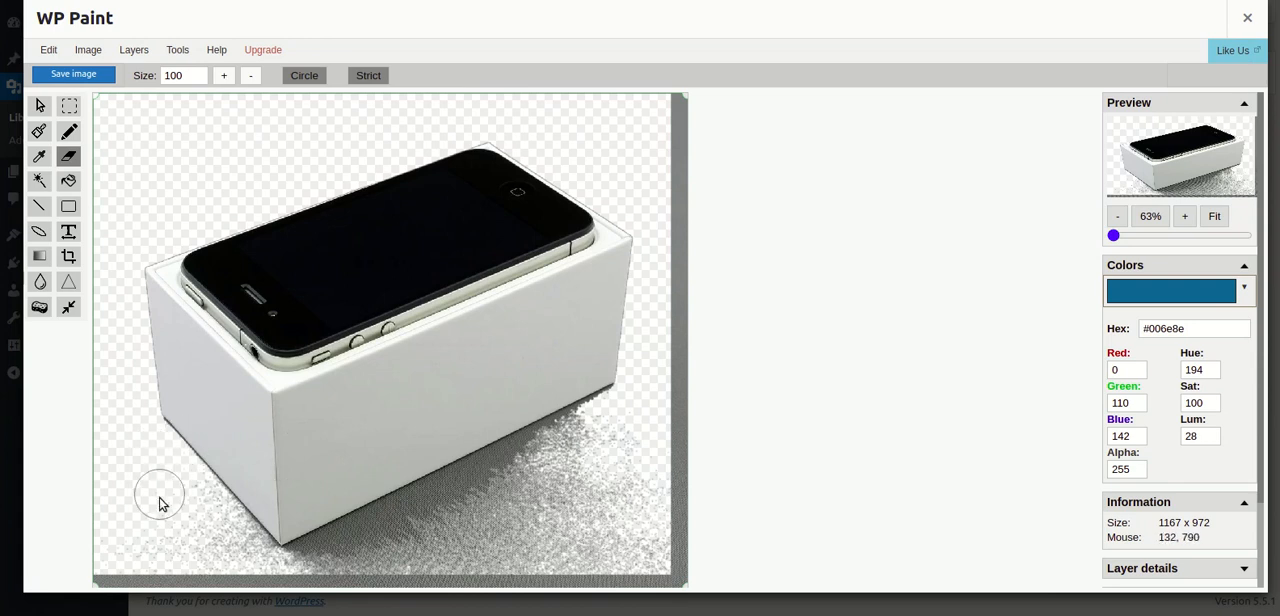
scroll(160, 503, "up", 5)
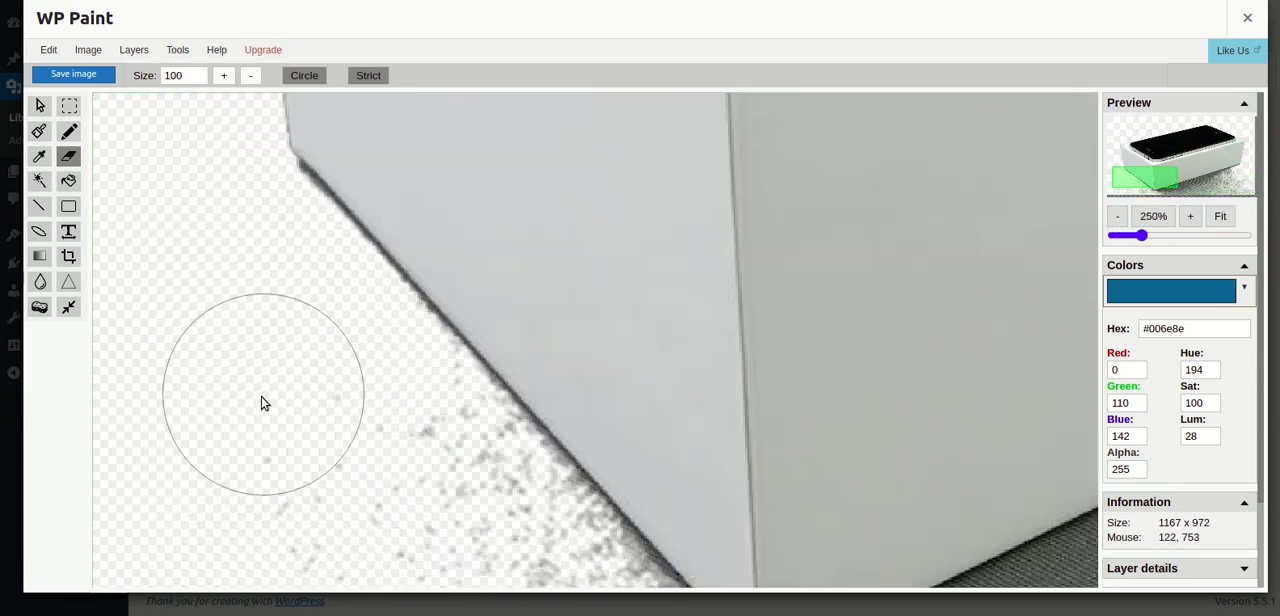
scroll(261, 403, "down", 4)
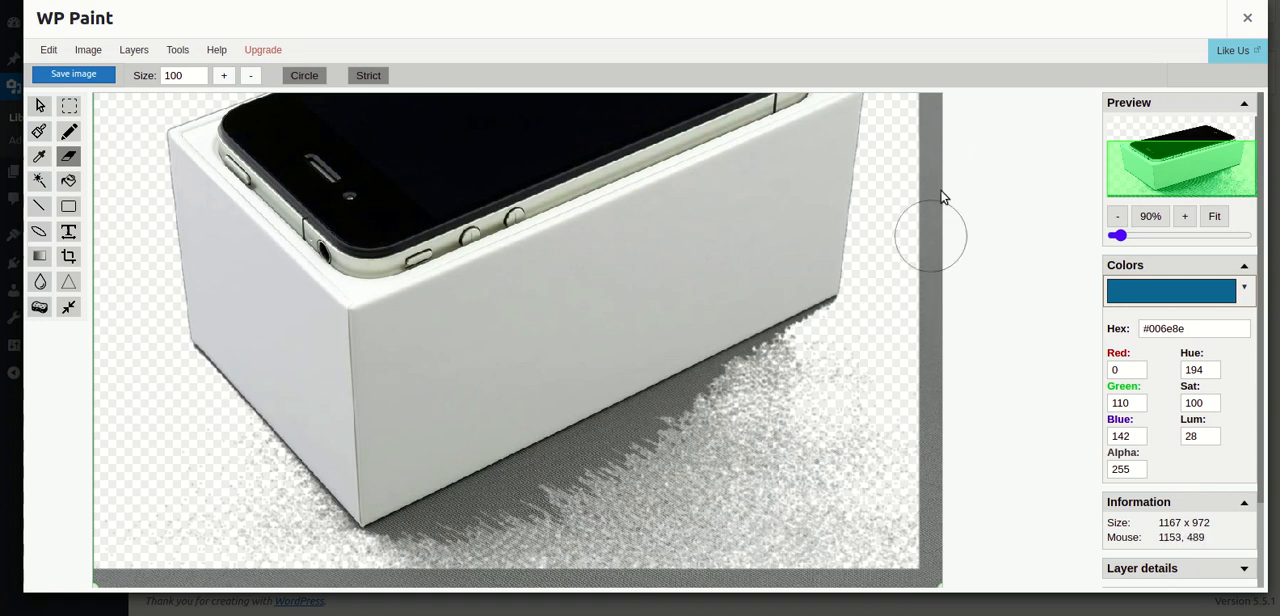
scroll(945, 200, "down", 2)
scroll(612, 330, "down", 1)
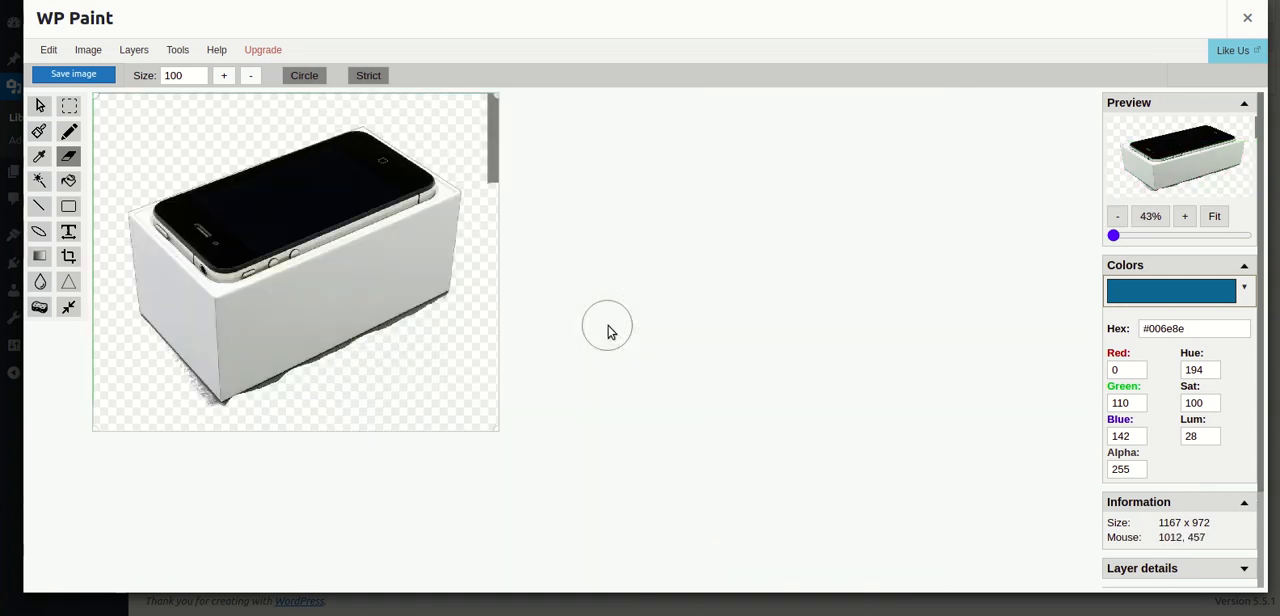
- Erase the remaining grey strip along the right edge of the image with the size 100 eraser
scroll(514, 171, "up", 2)
scroll(818, 133, "up", 1)
scroll(886, 159, "down", 3)
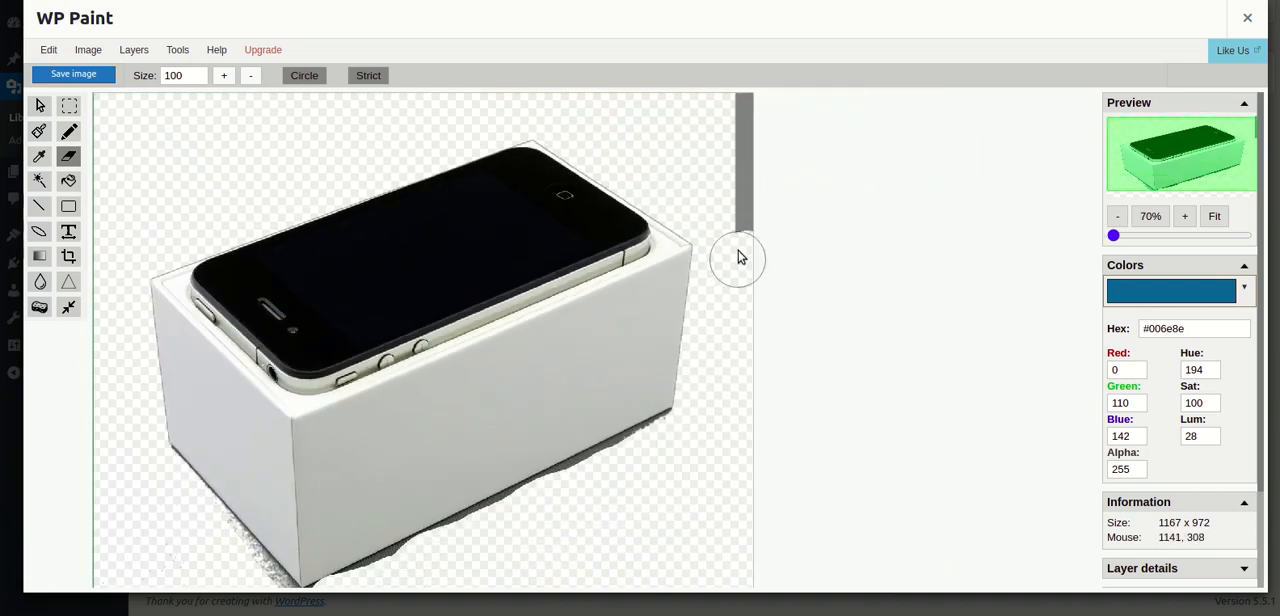
scroll(757, 110, "down", 1)
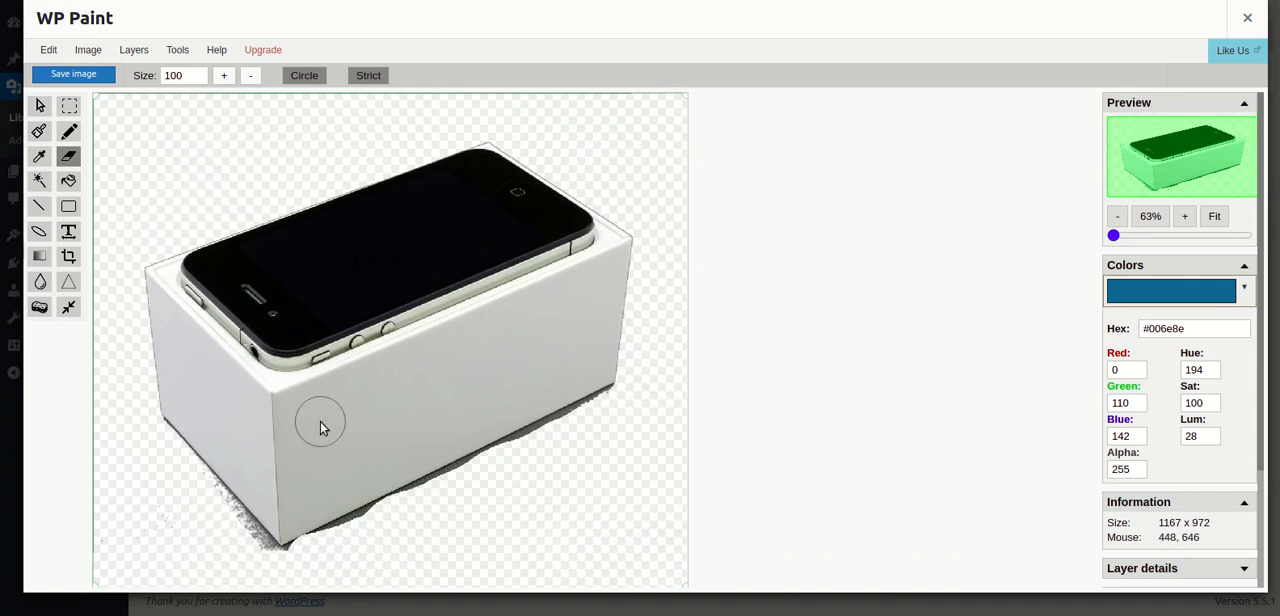
- Erase the stray grey specks outside the box's lower-left side
scroll(230, 535, "up", 4)
scroll(300, 510, "down", 2)
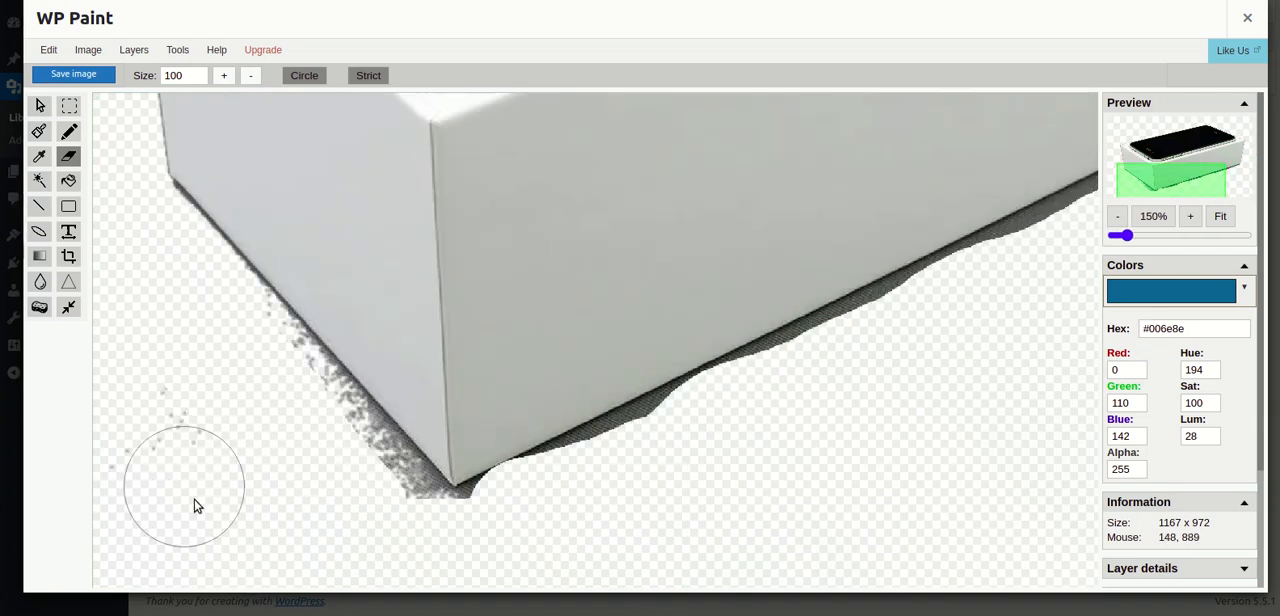
scroll(271, 491, "down", 2)
scroll(255, 559, "up", 3)
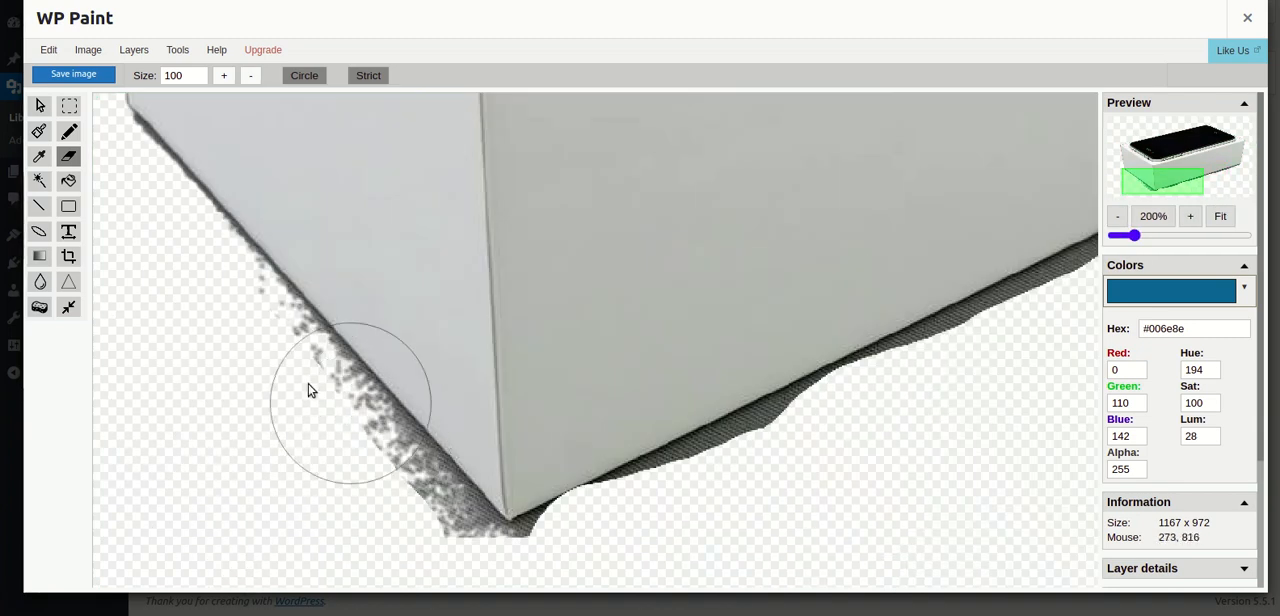
- Set the eraser size to 30 and erase the shadow along the box's lower-left edge
left_click(250, 75)
left_click(250, 75)
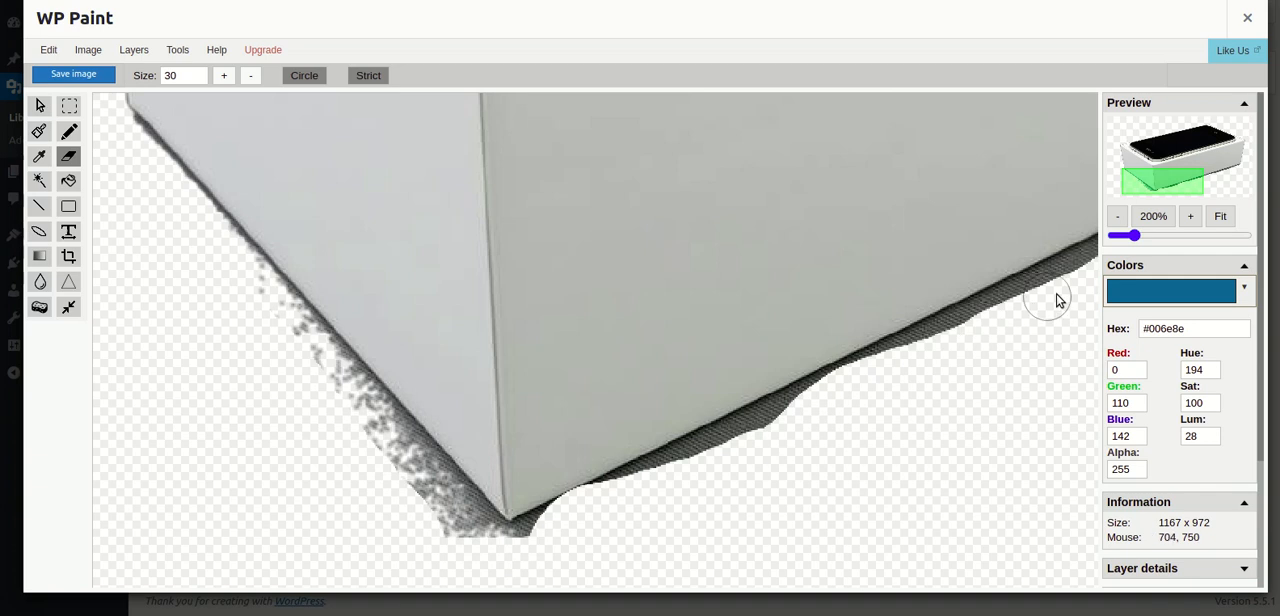
left_click(1219, 216)
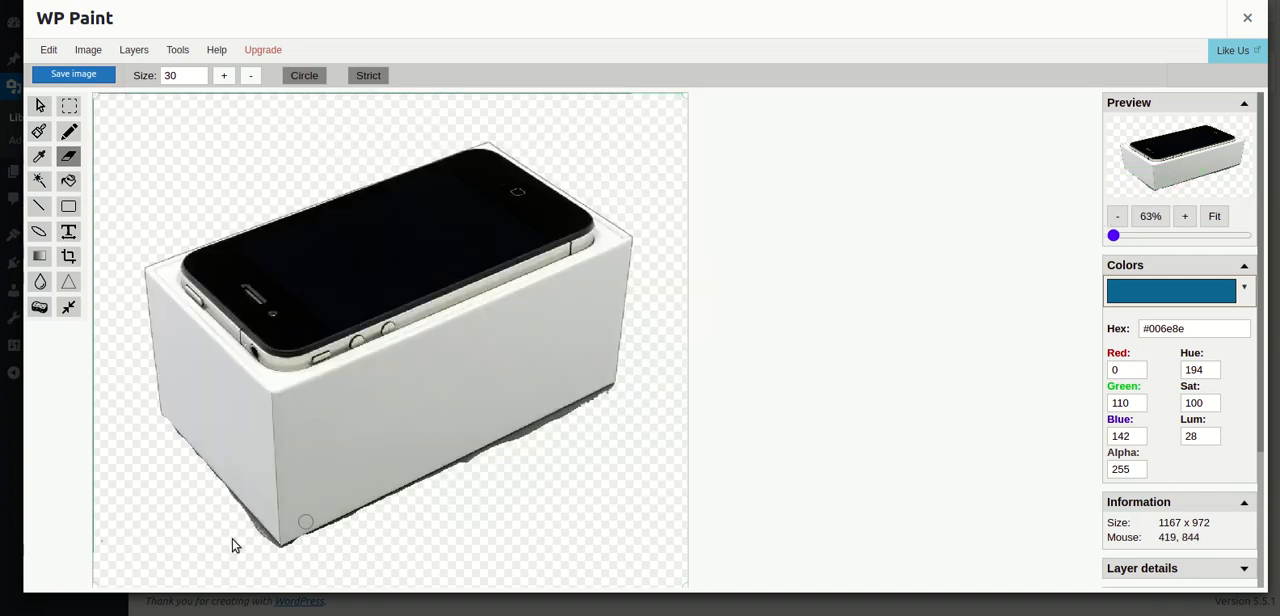
scroll(210, 530, "up", 5)
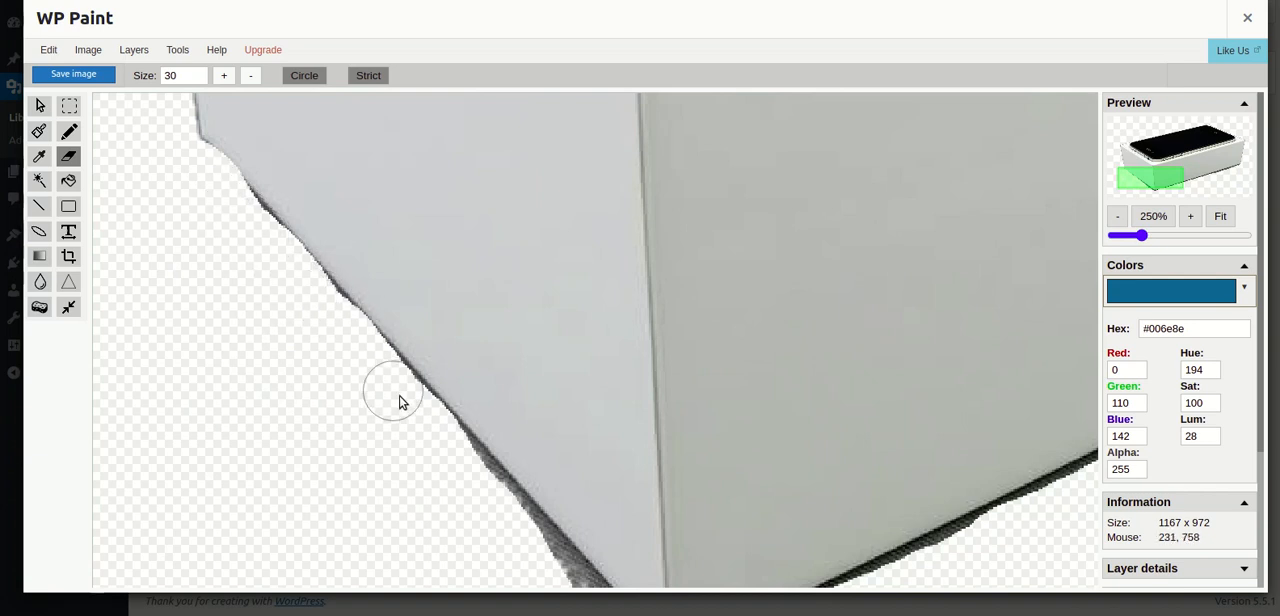
left_click_drag(506, 510, 584, 588)
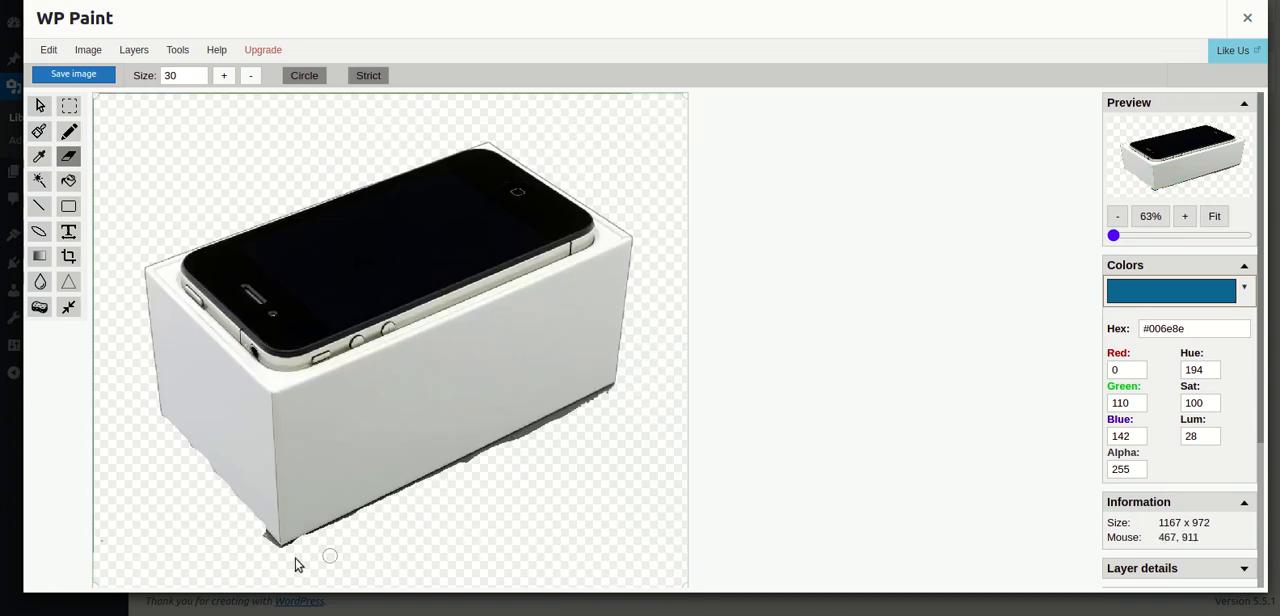
- Erase the leftover shadow around the box's front bottom corner
scroll(280, 570, "up", 5)
scroll(460, 527, "up", 2)
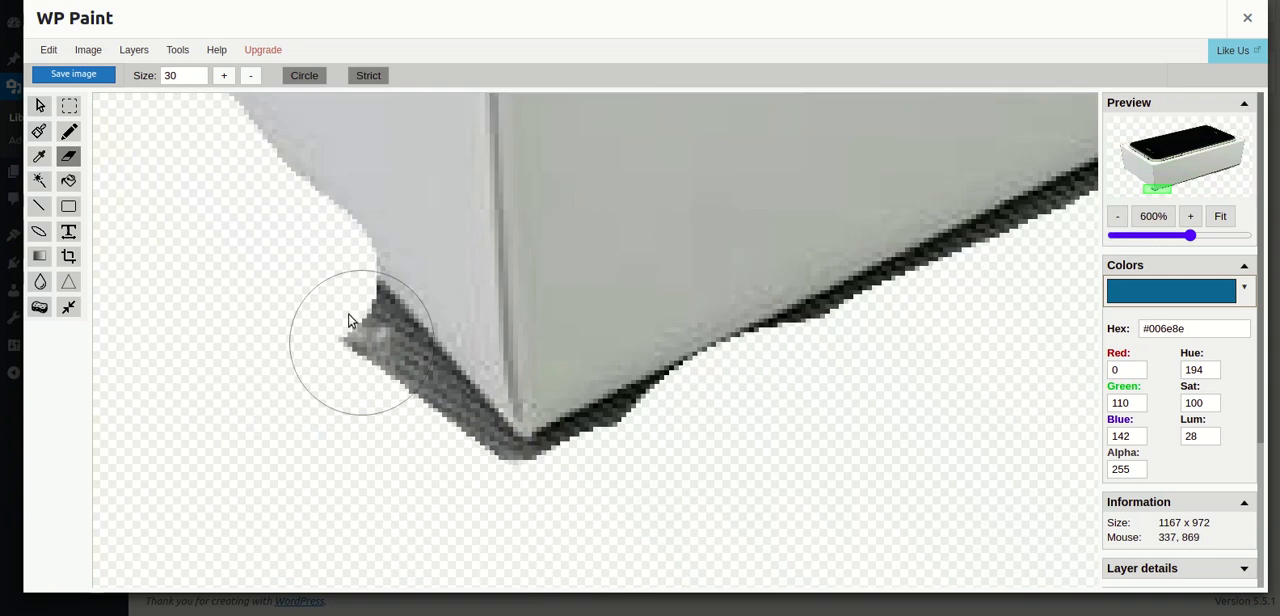
mouse_move(371, 370)
left_mouse_down()
mouse_move(469, 486)
mouse_move(505, 508)
left_mouse_up()
scroll(325, 560, "up", 5)
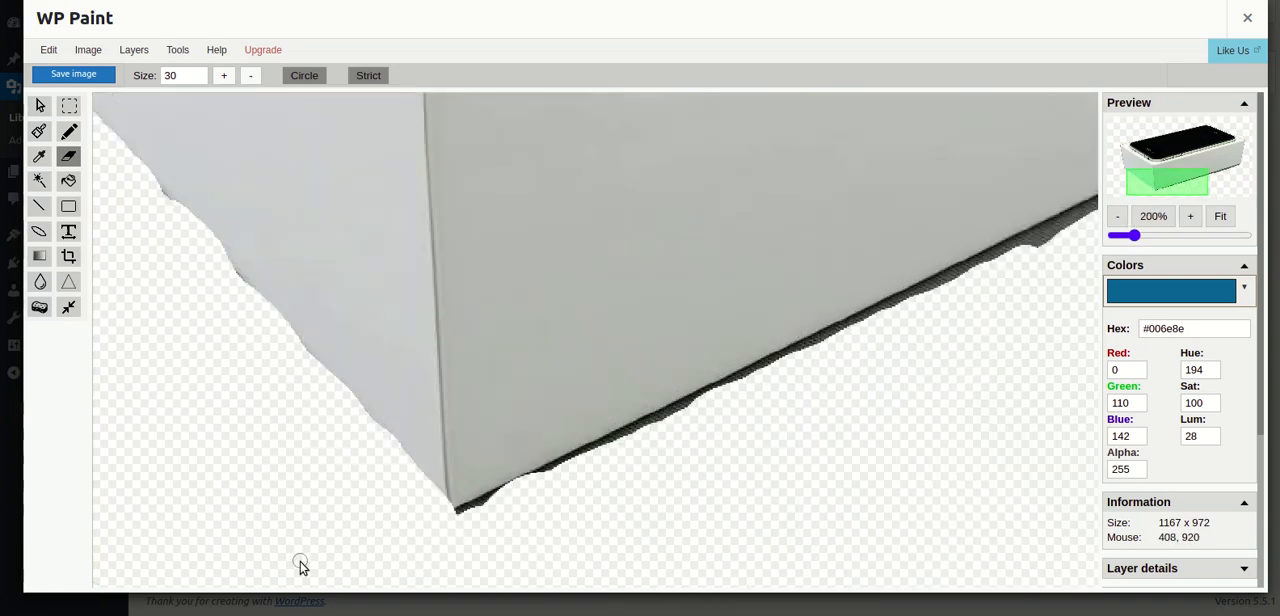
- Erase the dark shadow along the first stretch of the box's lower-right edge, starting from the front corner
scroll(460, 531, "up", 1)
mouse_move(511, 543)
left_mouse_down()
mouse_move(1071, 263)
mouse_move(1054, 280)
left_mouse_up()
scroll(786, 371, "down", 6)
scroll(388, 503, "up", 2)
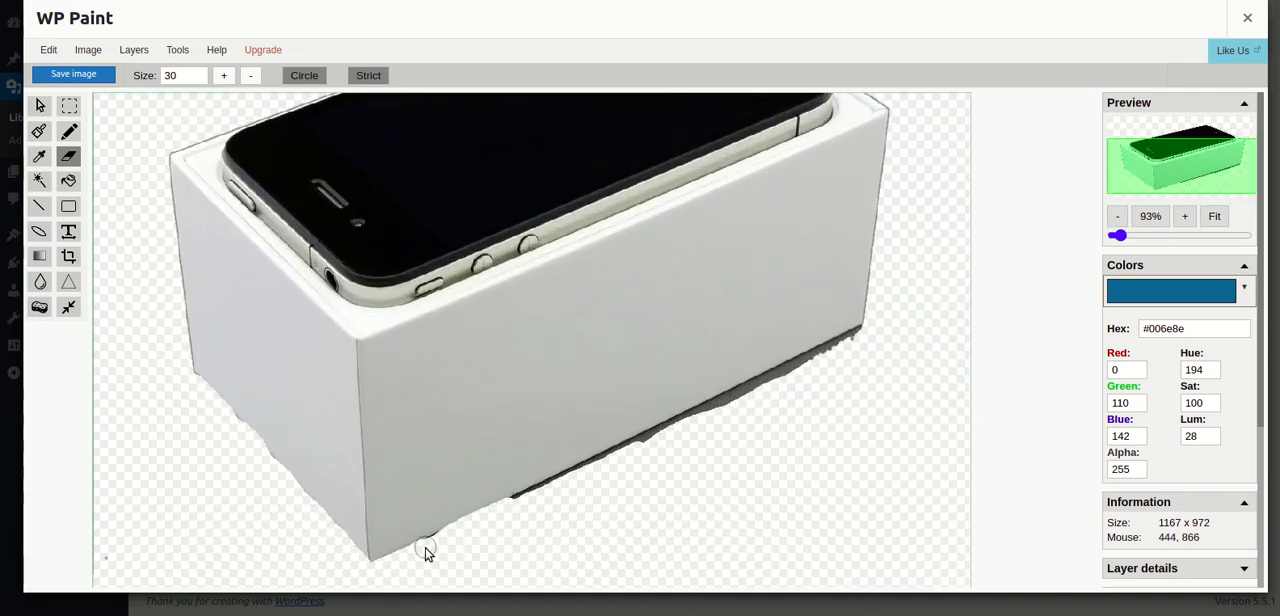
scroll(460, 548, "down", 2)
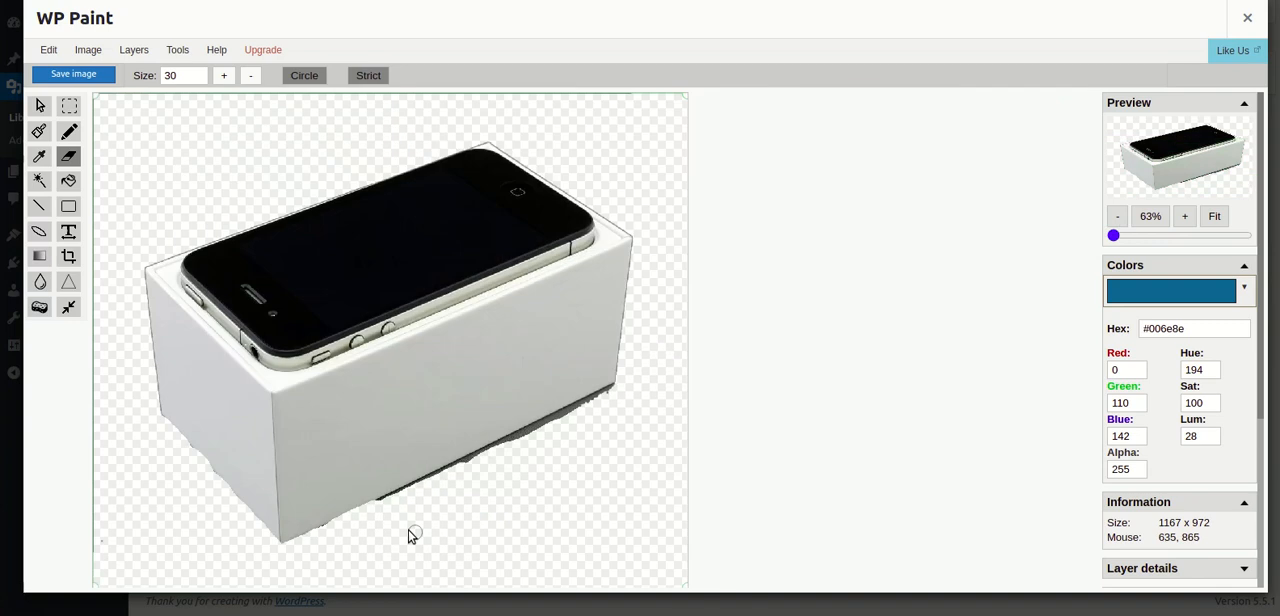
- Erase the rest of the shadow along the box's lower-right edge up to its right corner
scroll(405, 528, "up", 4)
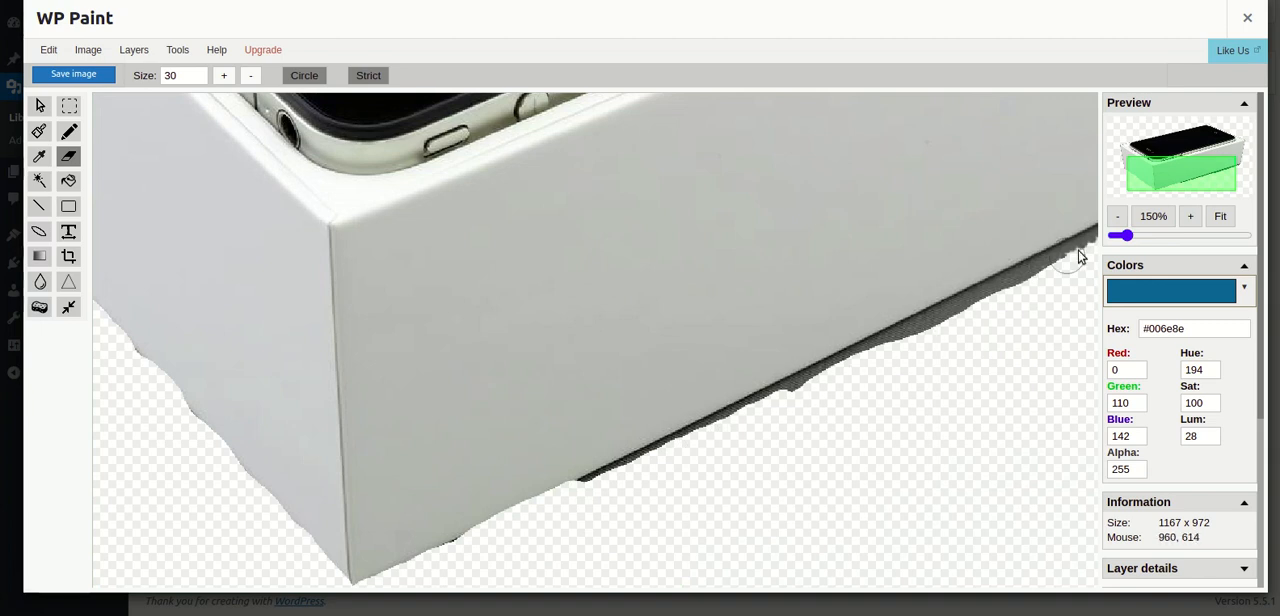
scroll(950, 366, "down", 4)
scroll(755, 418, "up", 3)
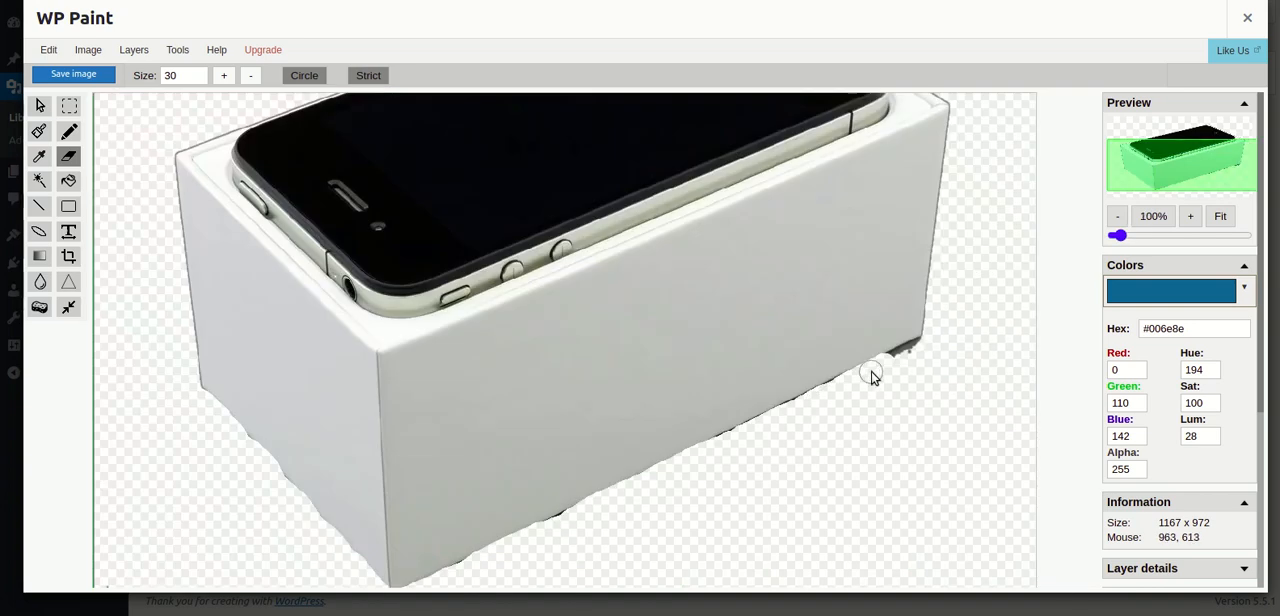
scroll(920, 350, "down", 2)
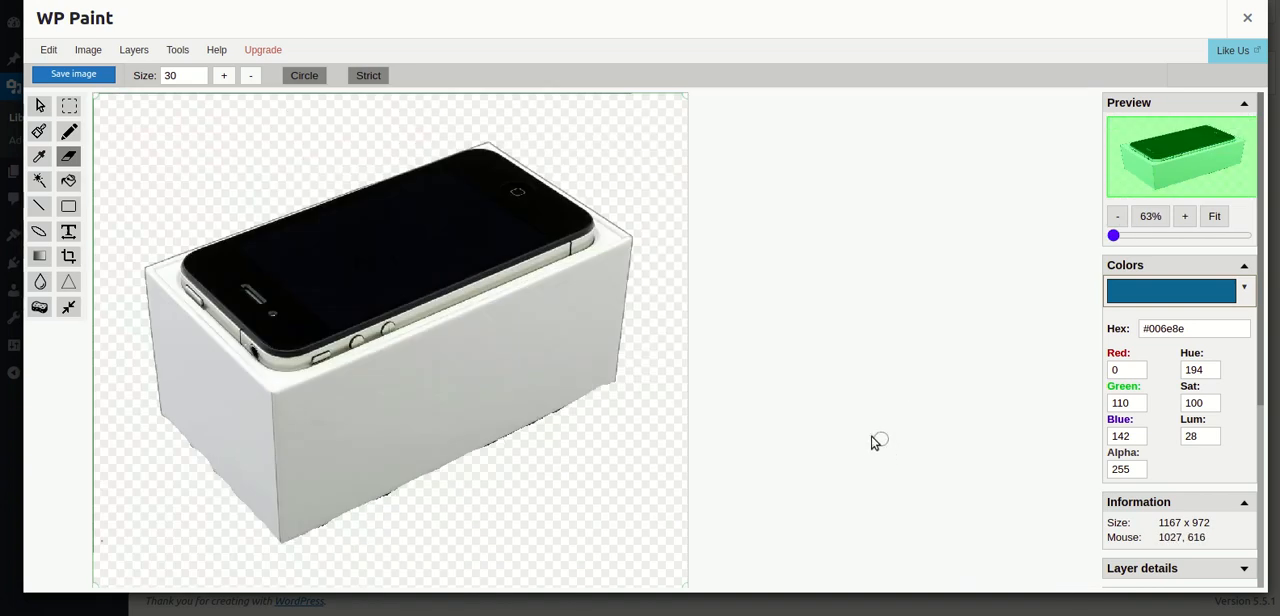
- Clean off the small dark remnants along the middle and front part of the box's lower-right edge
scroll(520, 462, "up", 3)
scroll(750, 466, "up", 2)
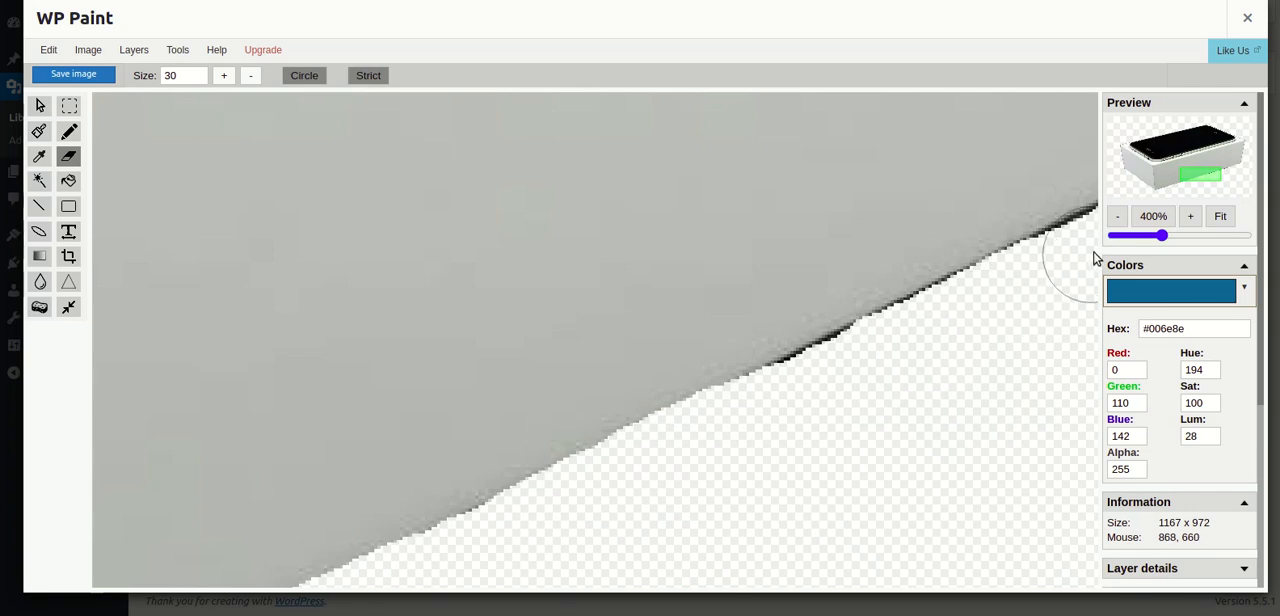
scroll(960, 403, "down", 5)
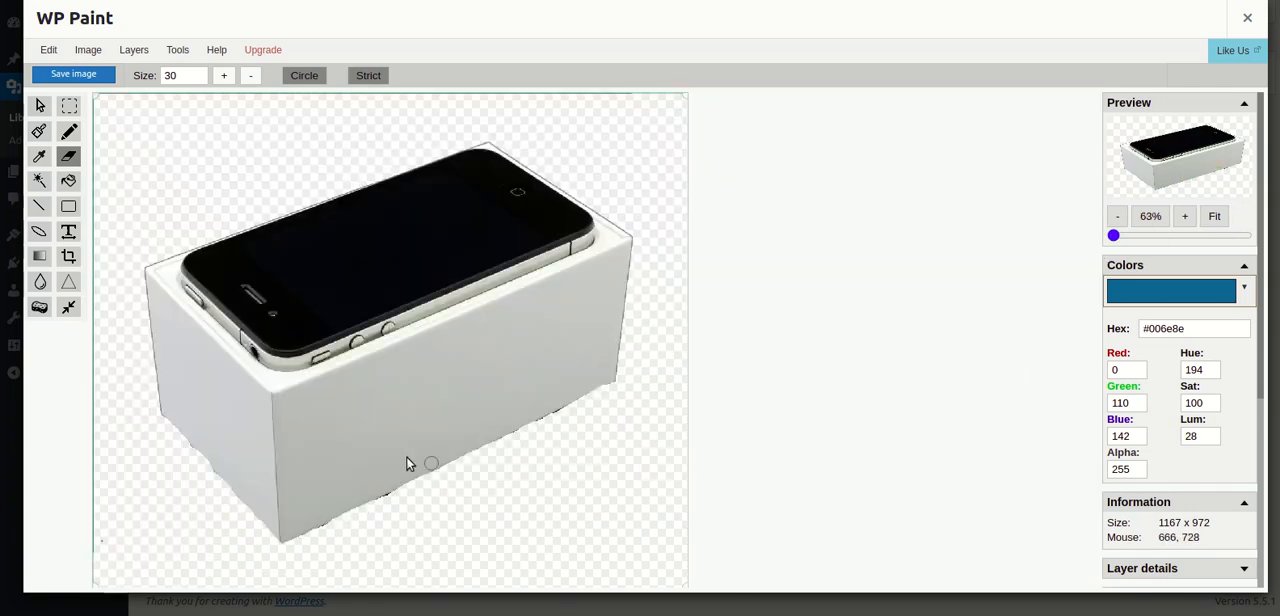
scroll(370, 525, "up", 5)
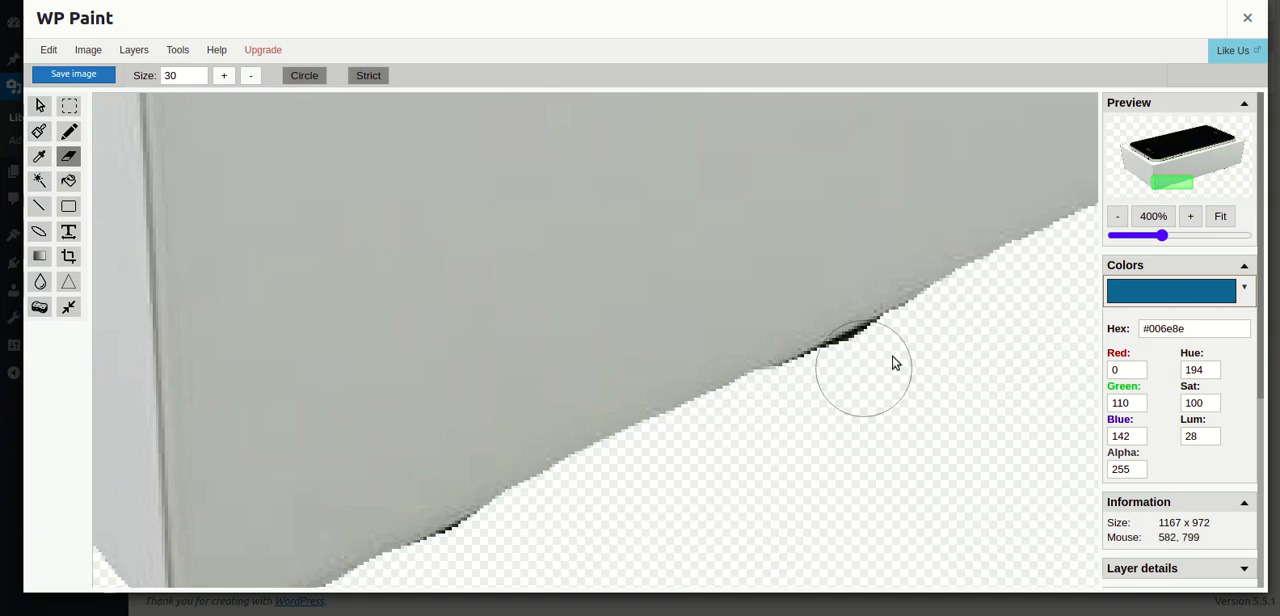
scroll(946, 340, "down", 5)
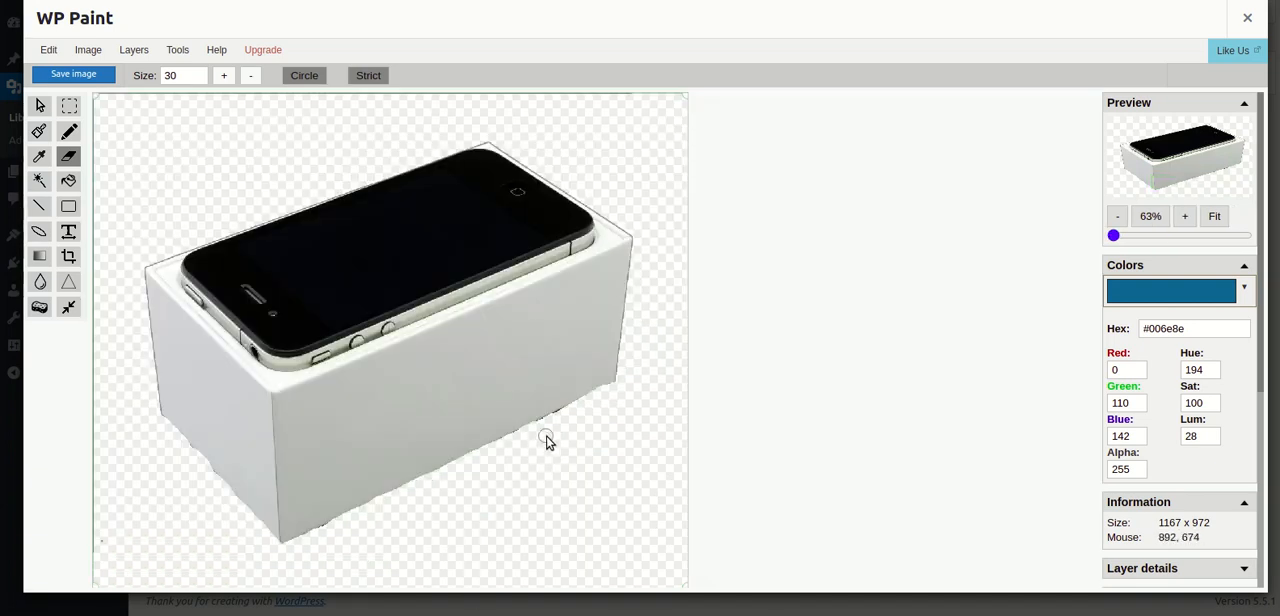
- Erase the last dark spots near the far right end of the box's bottom edge
scroll(548, 442, "up", 2)
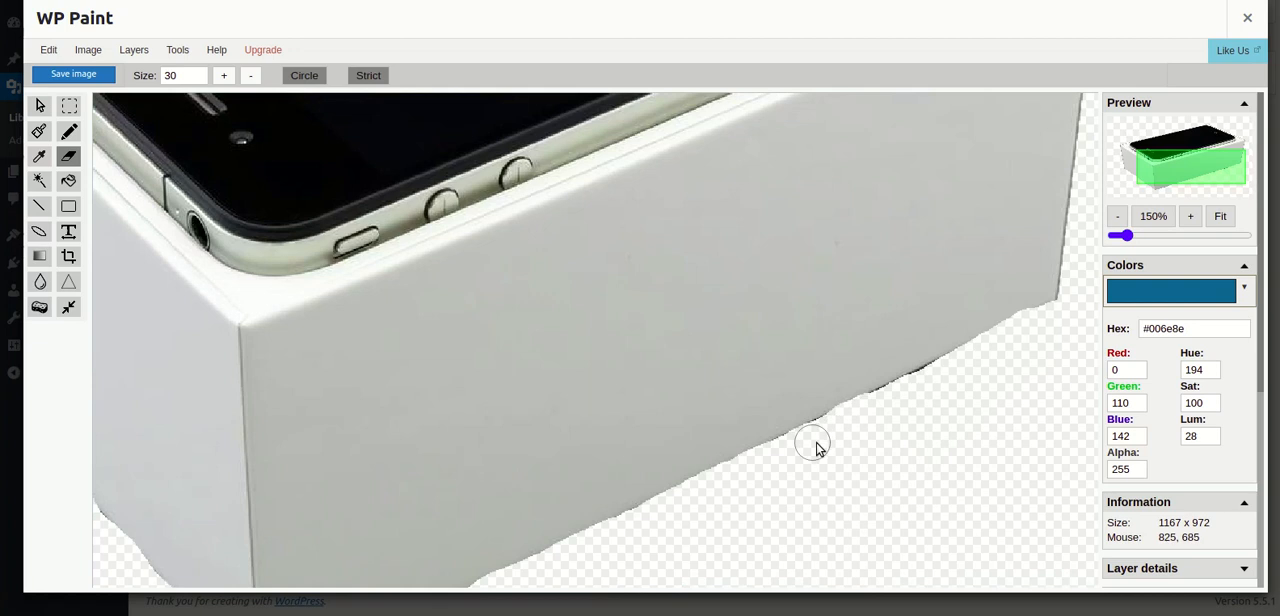
scroll(811, 446, "up", 2)
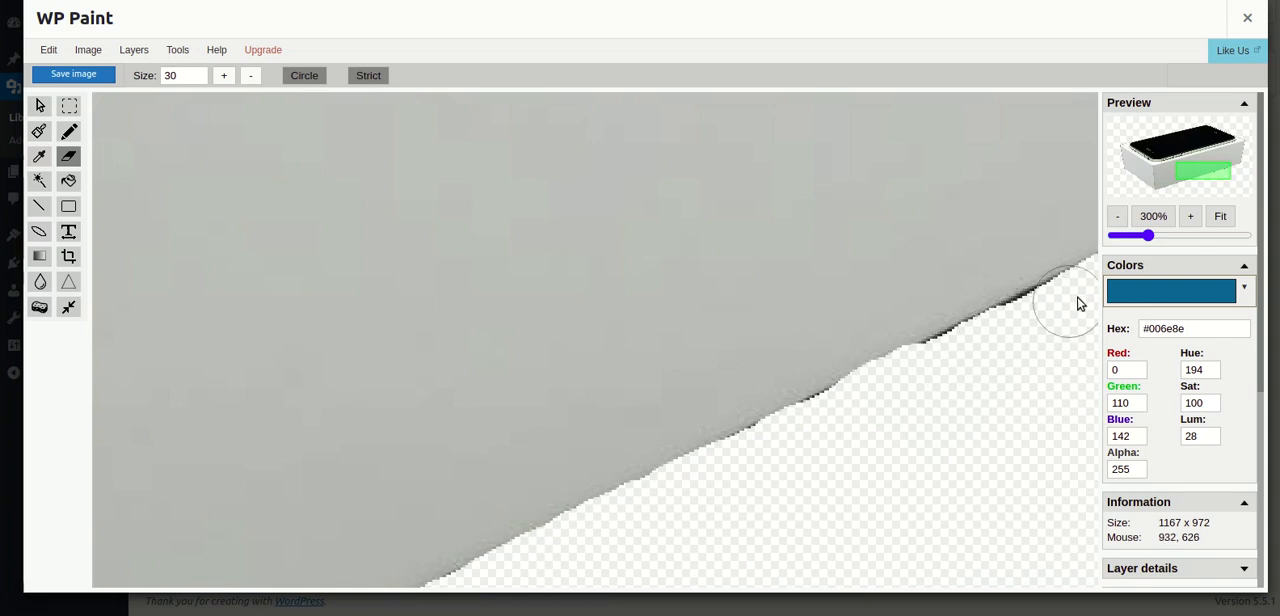
scroll(1020, 360, "down", 5)
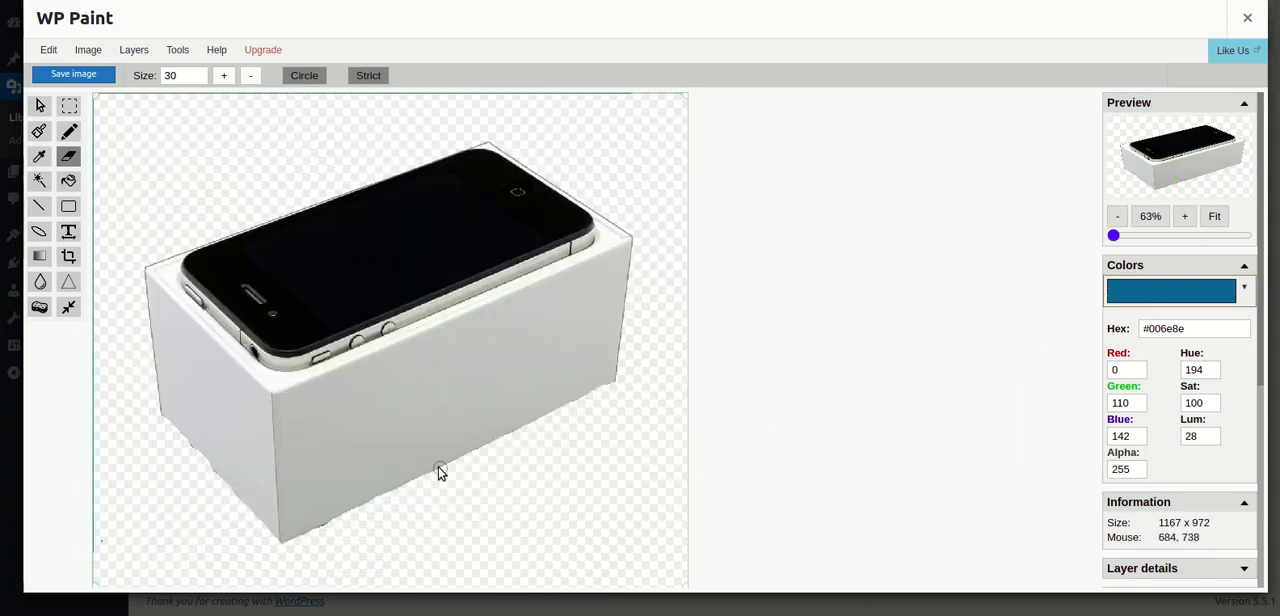
- Save the cutout as a PNG with all layers under the suggested file name, with the file size display turned on
key("ctrl+s")
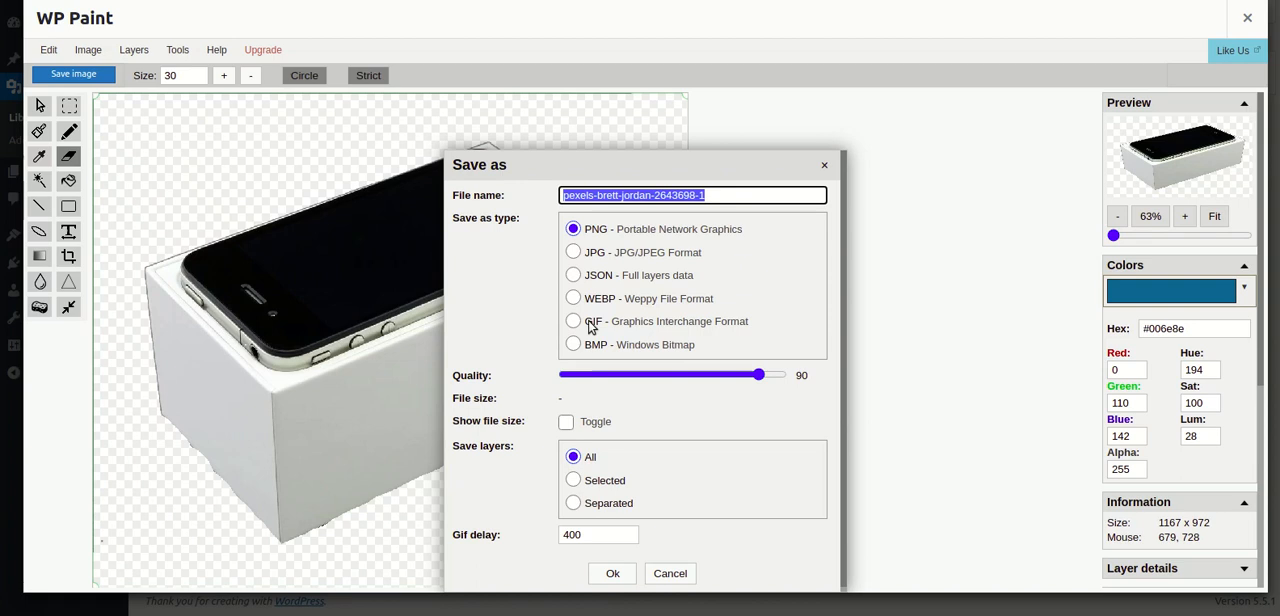
left_click_drag(759, 374, 803, 374)
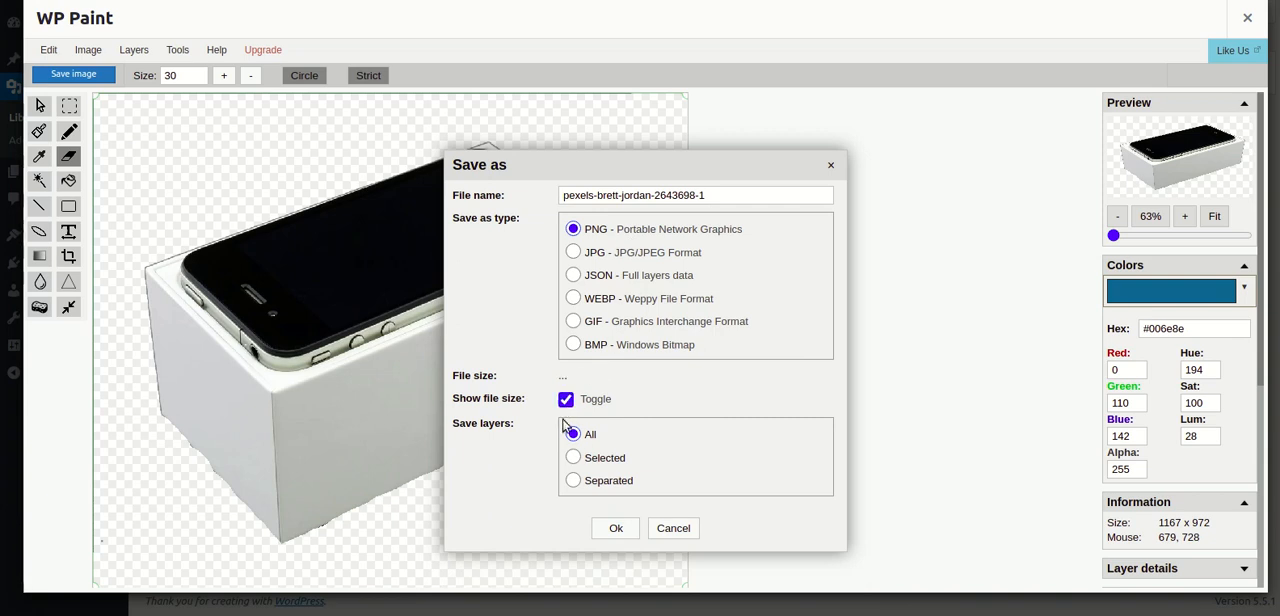
left_click(608, 530)
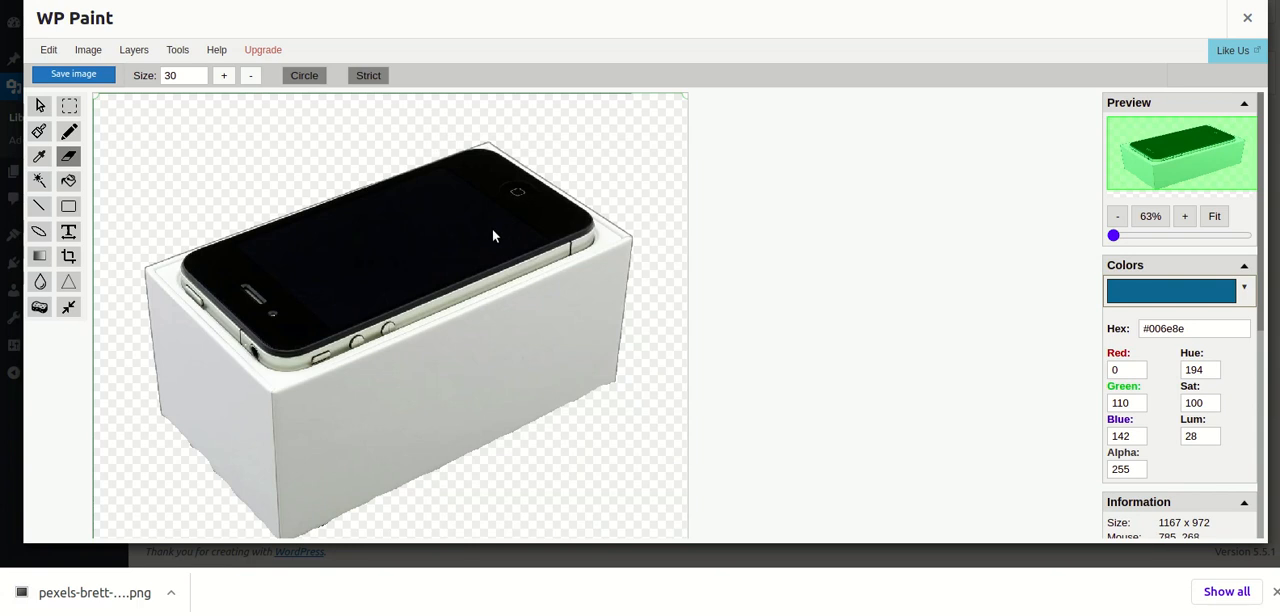
- Close the editor without saving to the original image and return to the Media Library
left_click(1247, 17)
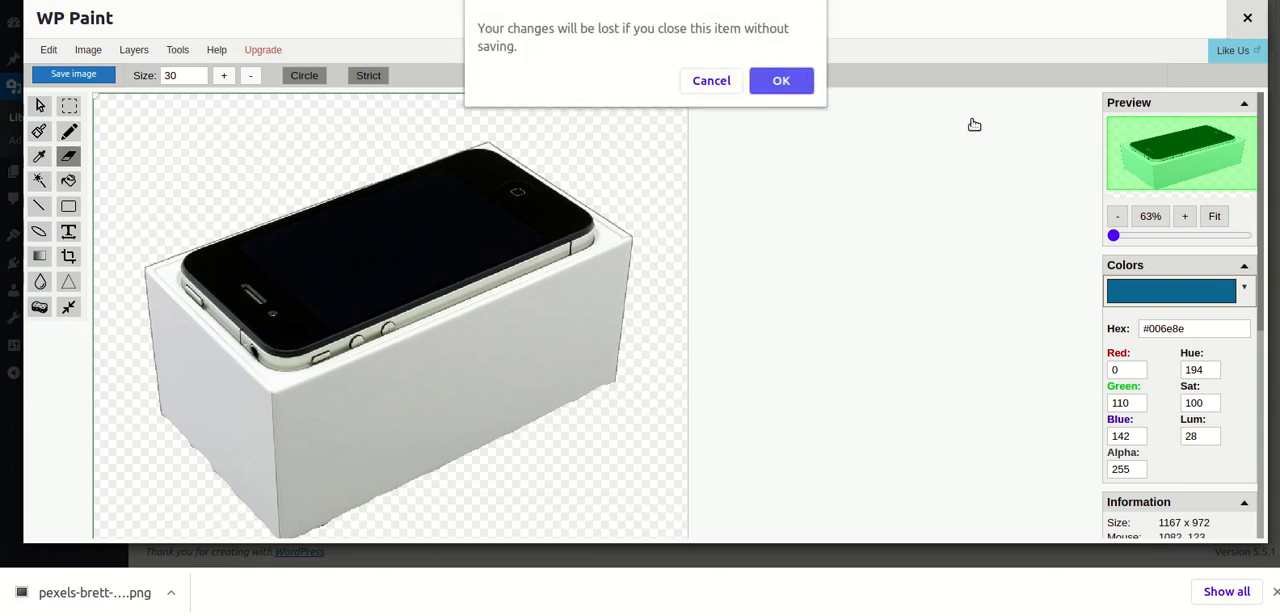
left_click(781, 84)
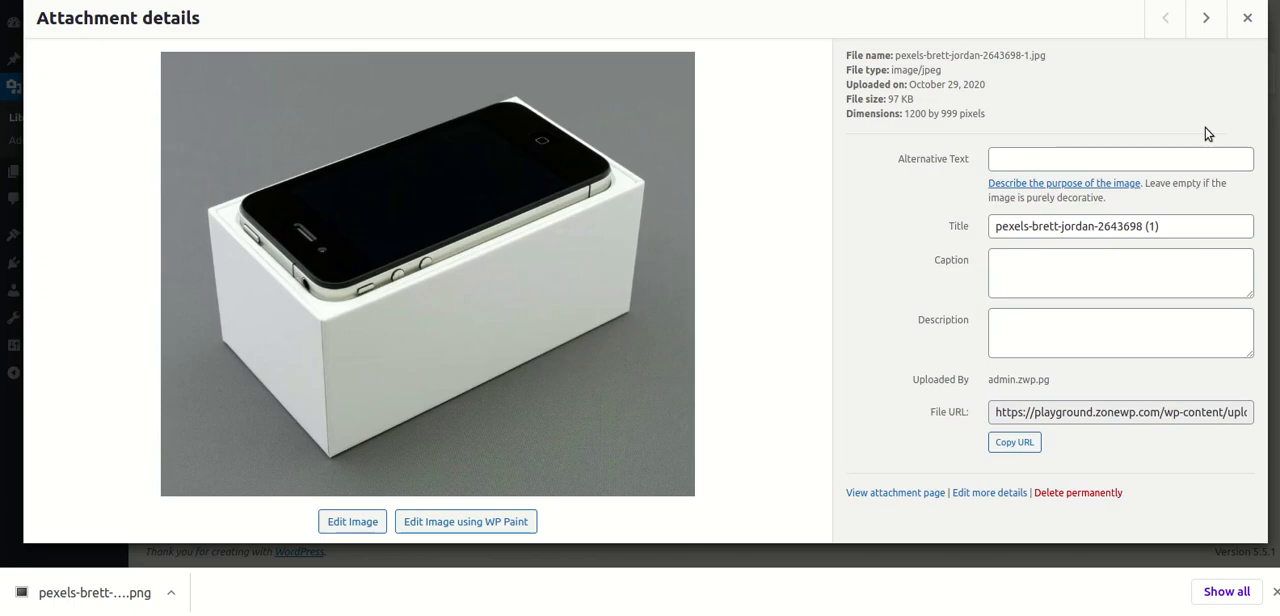
left_click(1247, 17)
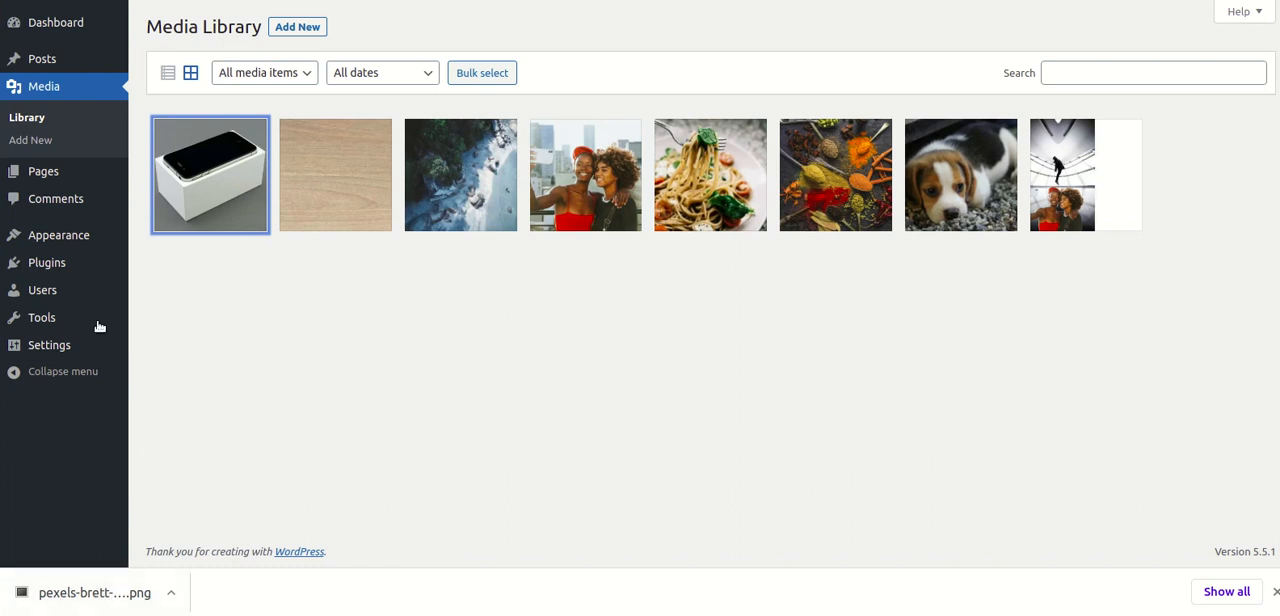
- Switch to the file manager, view the downloaded PNG to check its background, and close the window
key("alt+Tab")
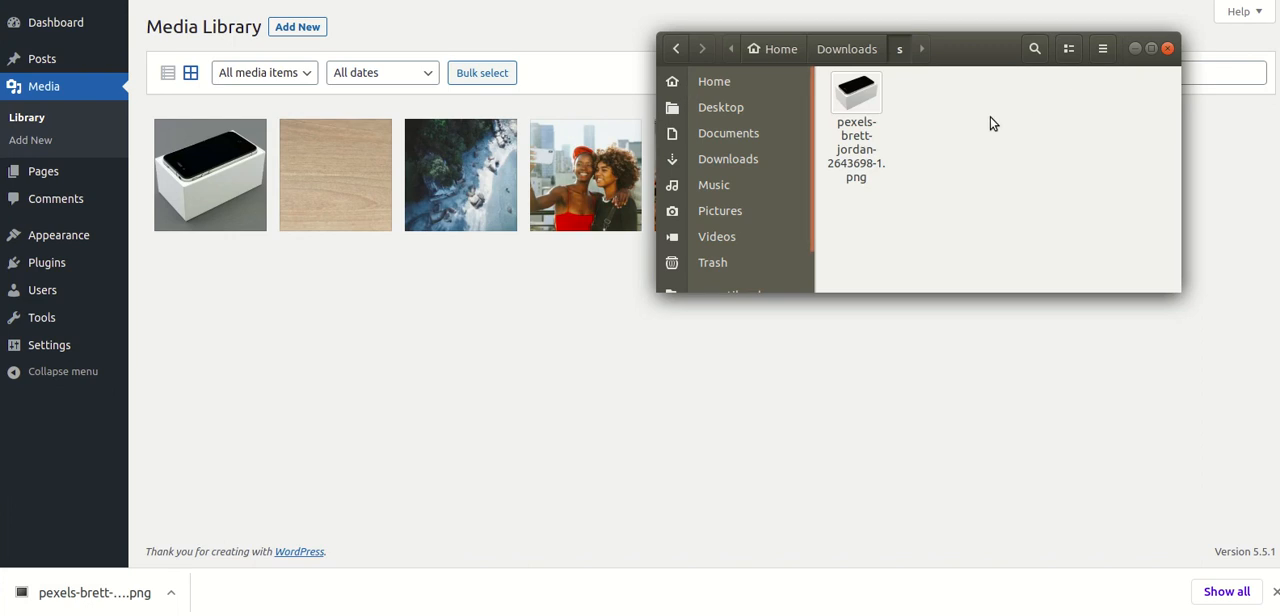
double_click(854, 97)
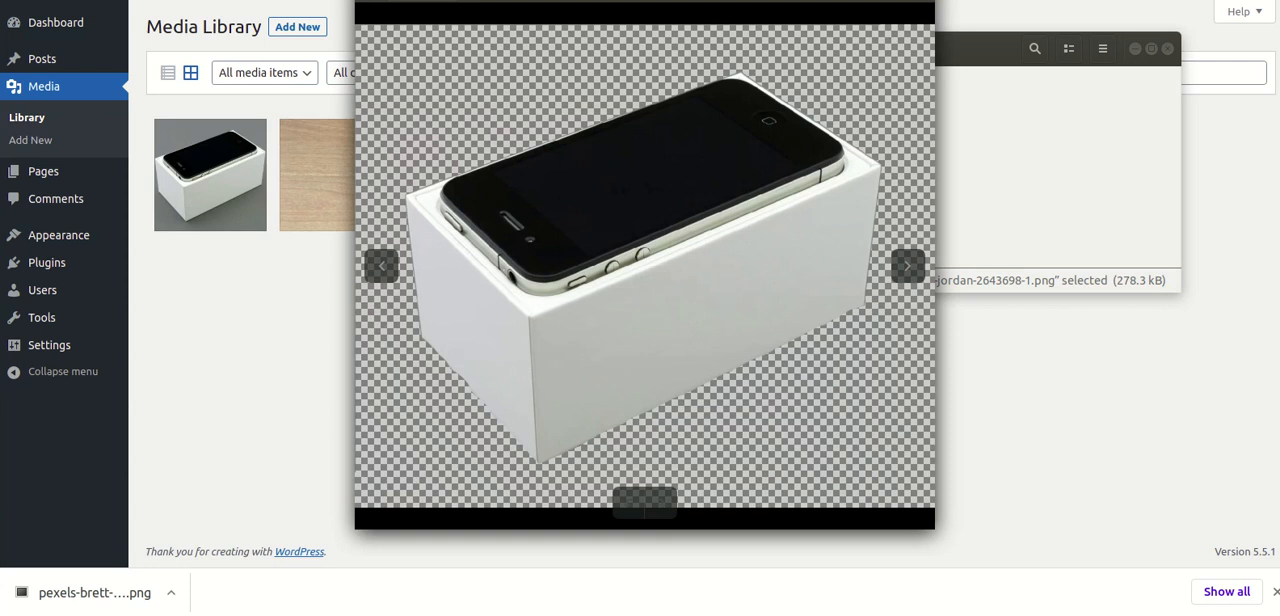
key("Escape")
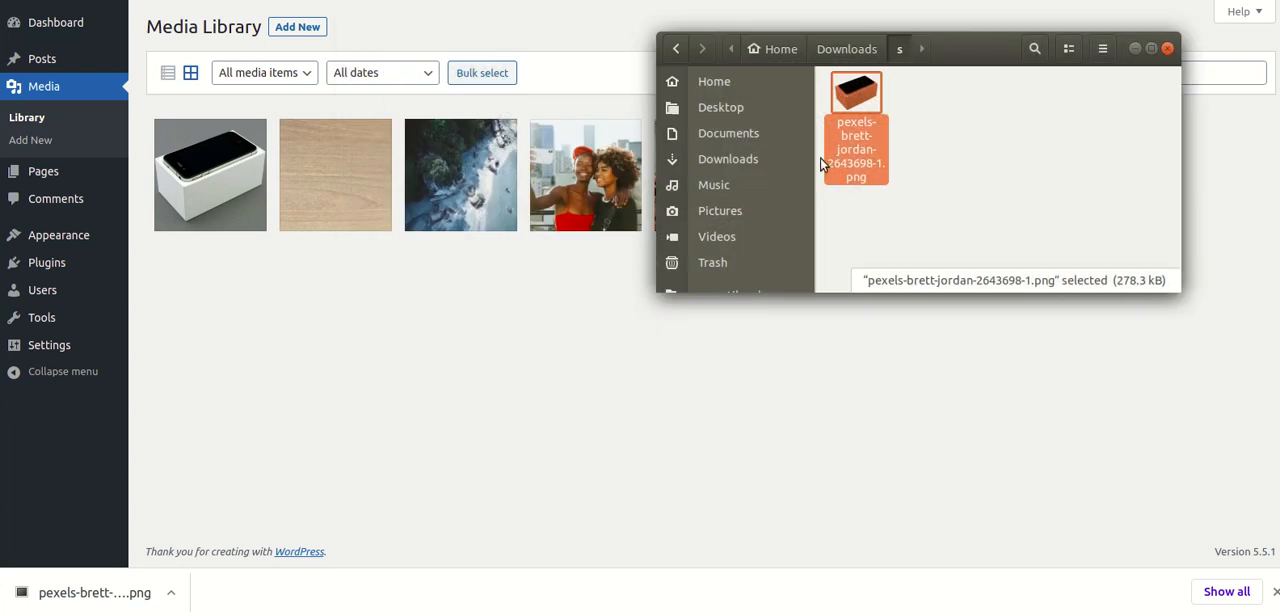
left_click(1168, 49)
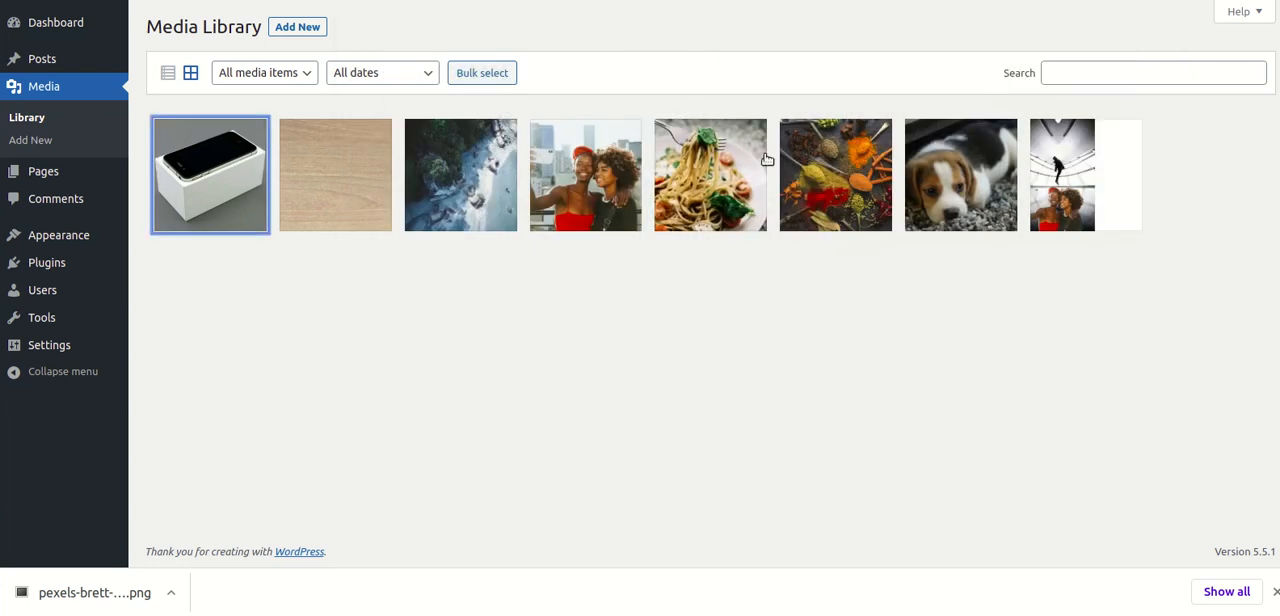
- Open the wood texture image from the Media Library for editing in WP Paint
left_click(349, 197)
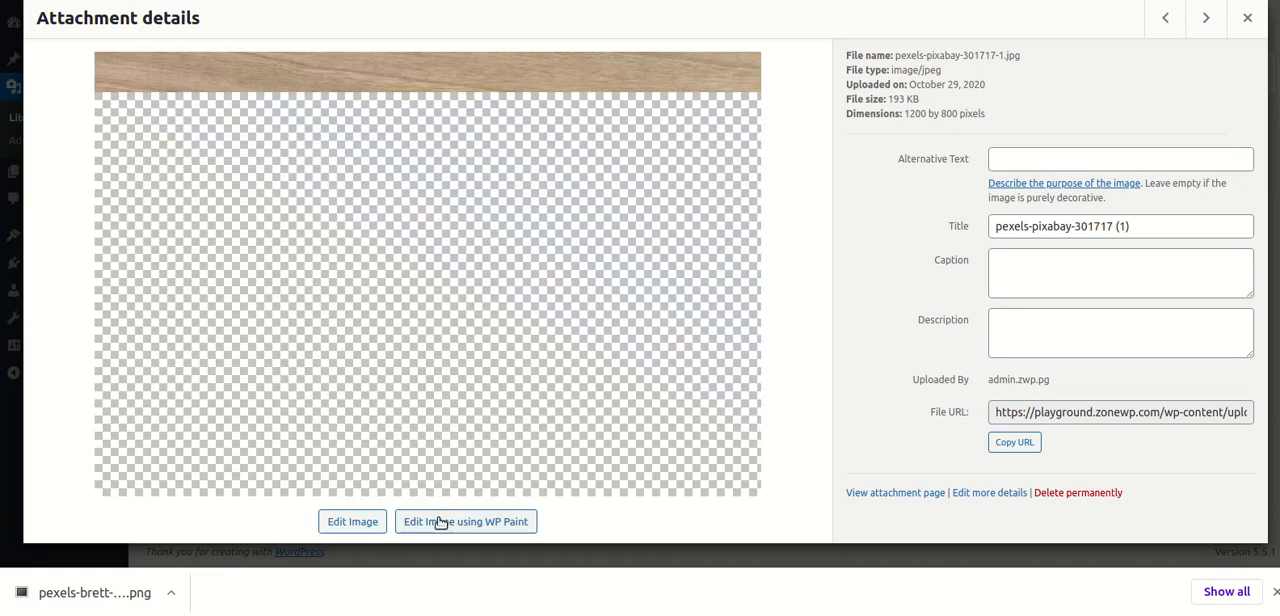
left_click(441, 521)
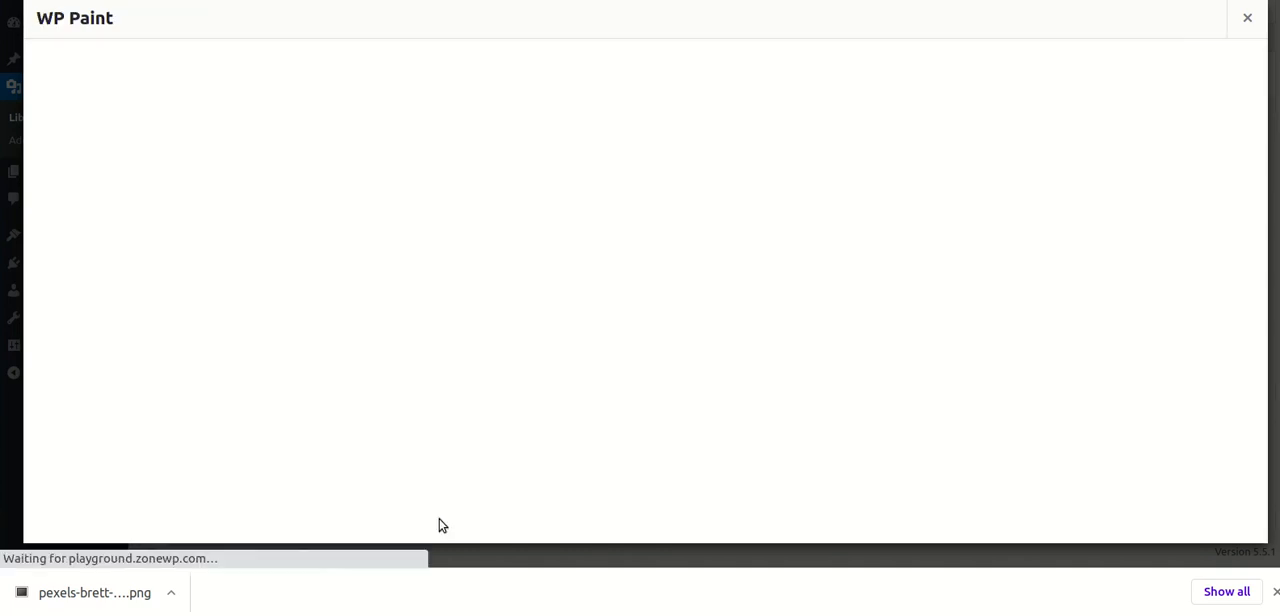